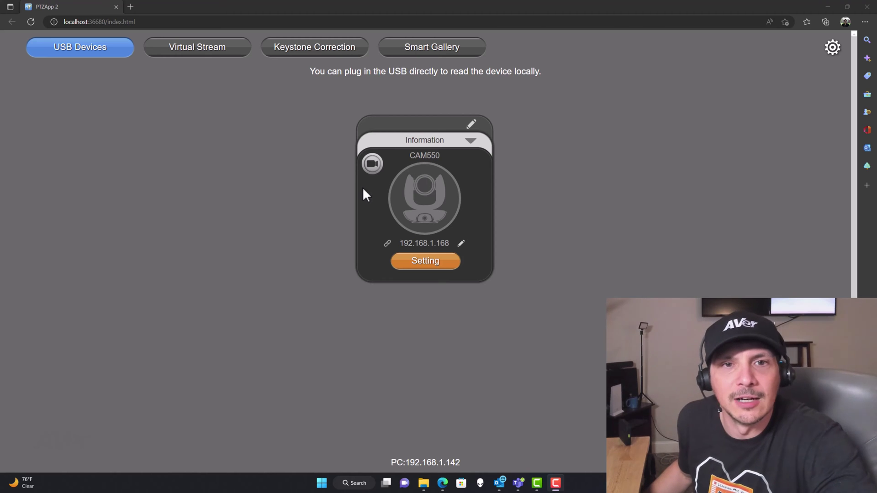
- Expand the CAM550 card's Information details to check software, firmware and serial versions, then collapse them
{"action": "left_click", "coordinate": [470, 141]}
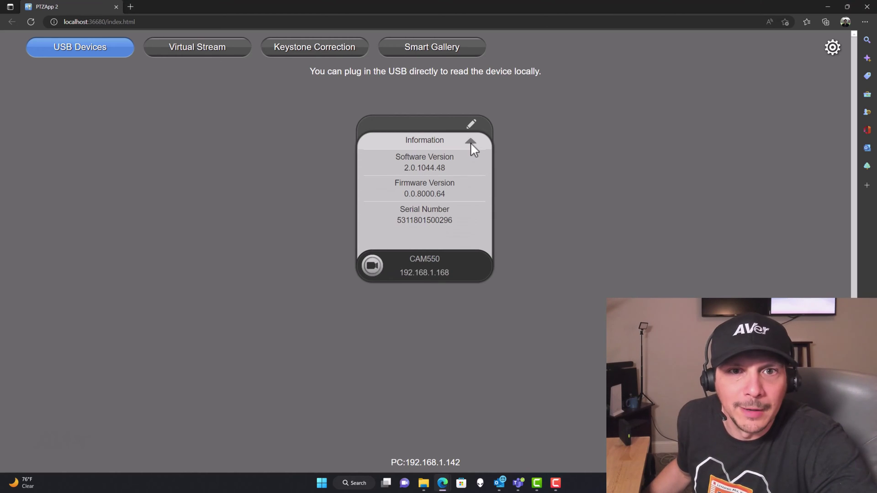
{"action": "left_click", "coordinate": [470, 142]}
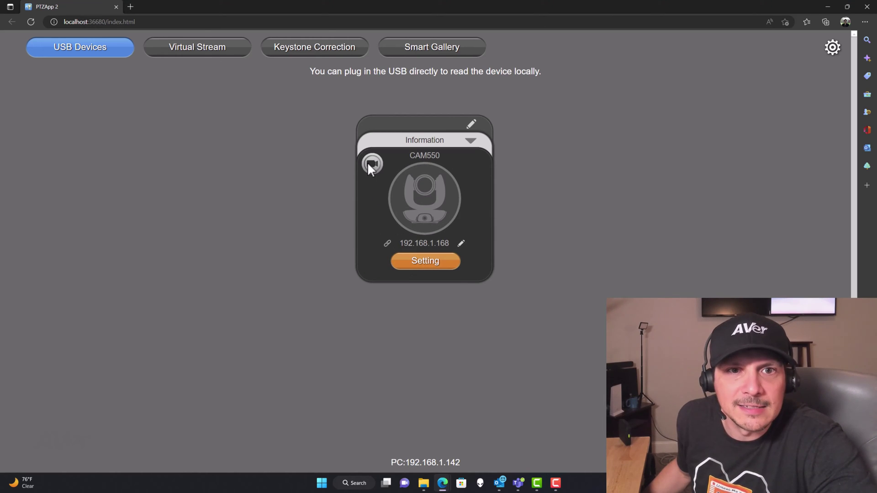
{"action": "left_click", "coordinate": [368, 164]}
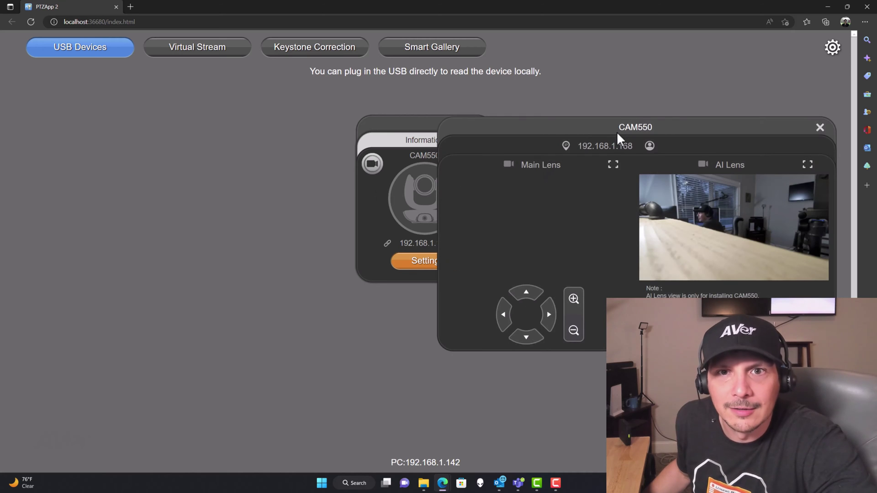
{"action": "left_click_drag", "start_coordinate": [672, 130], "coordinate": [424, 113]}
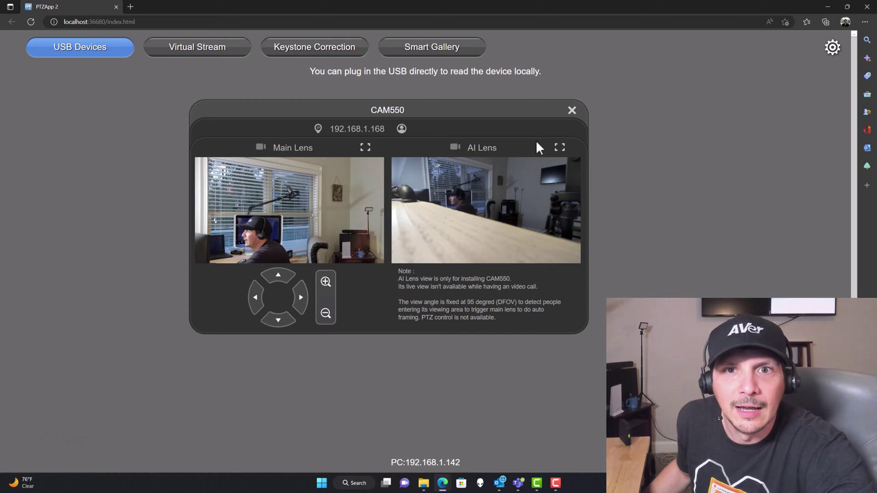
{"action": "left_click", "coordinate": [570, 112]}
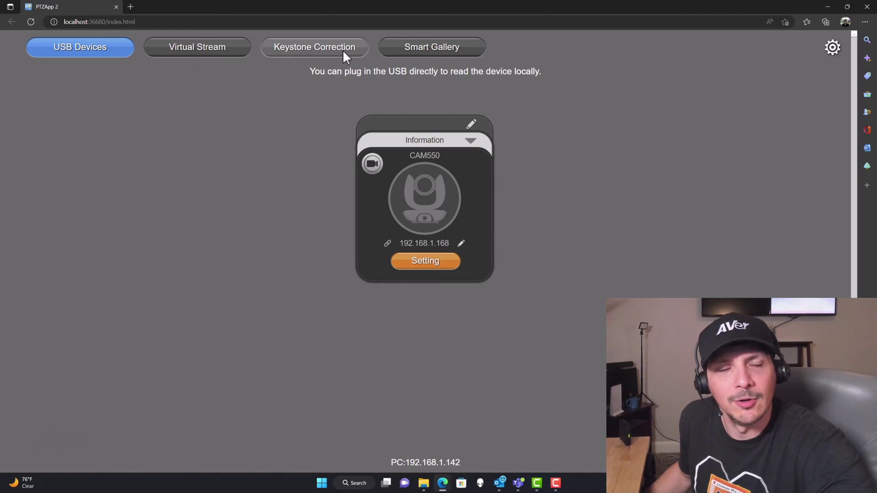
{"action": "left_click", "coordinate": [433, 54]}
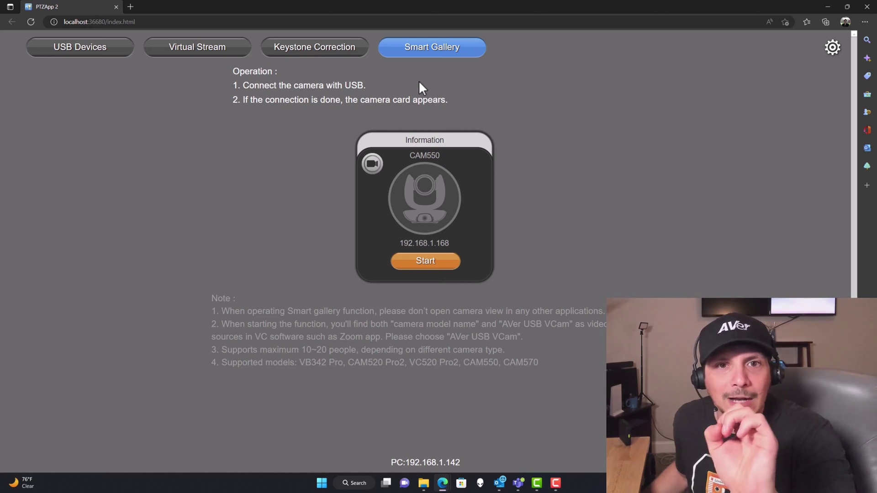
{"action": "left_click", "coordinate": [95, 48]}
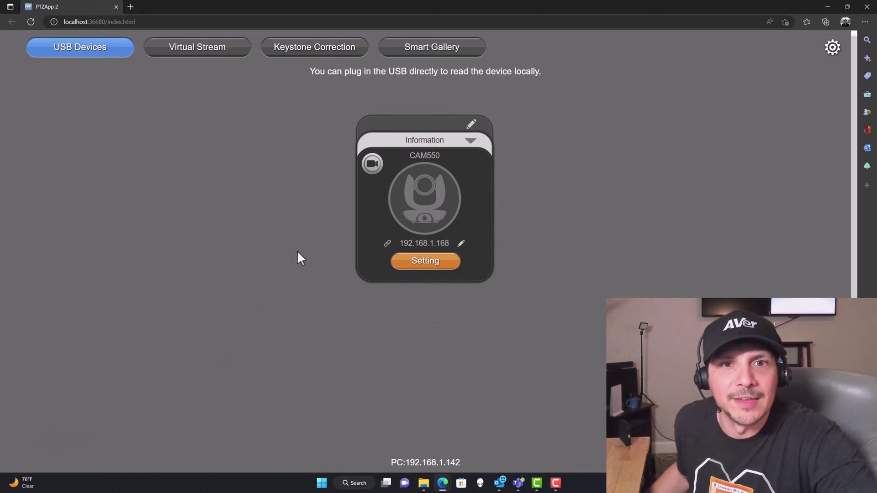
- Open the CAM550 control page from its card, then go to its Setting section
{"action": "left_click", "coordinate": [434, 272]}
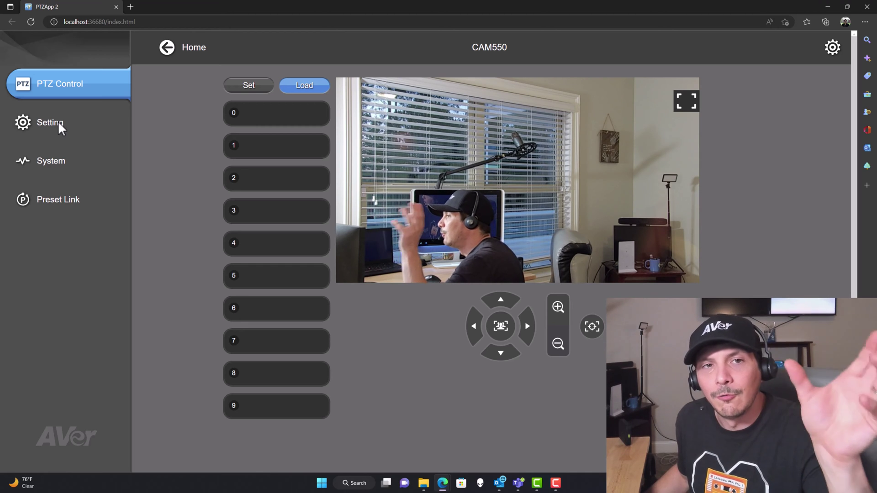
{"action": "left_click", "coordinate": [58, 121]}
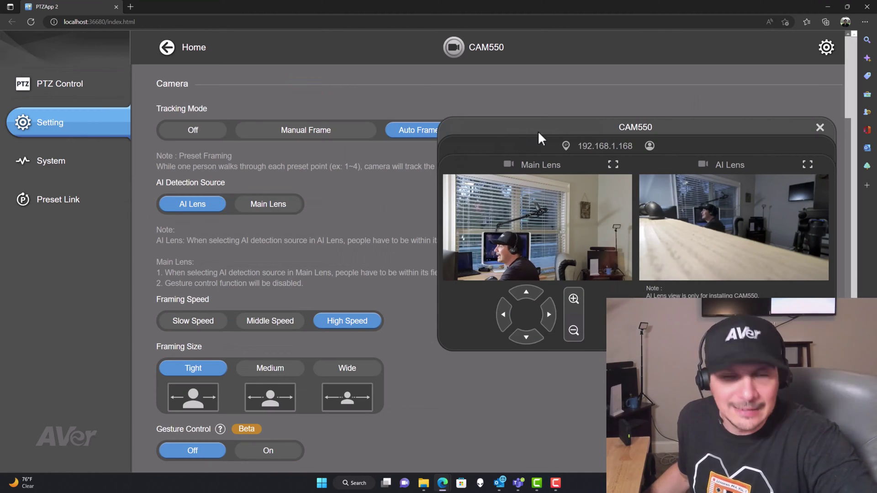
- Reposition the floating CAM550 live preview panel so the Tracking Mode options are uncovered
{"action": "left_click_drag", "start_coordinate": [541, 129], "coordinate": [528, 190]}
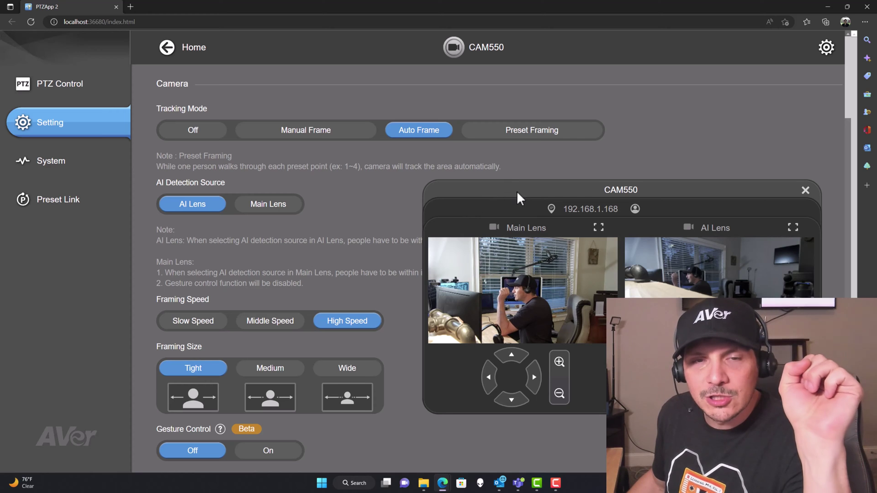
{"action": "left_click_drag", "start_coordinate": [519, 194], "coordinate": [524, 170]}
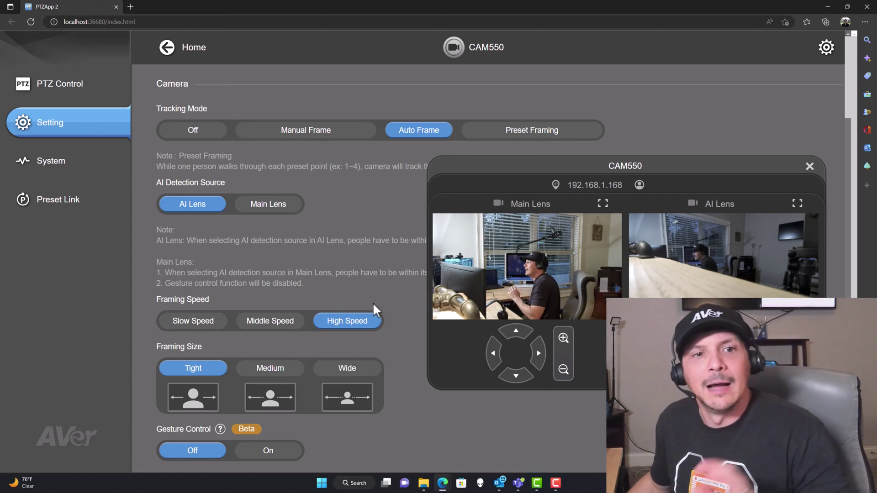
{"action": "scroll", "coordinate": [365, 320], "scroll_direction": "down", "scroll_amount": 5}
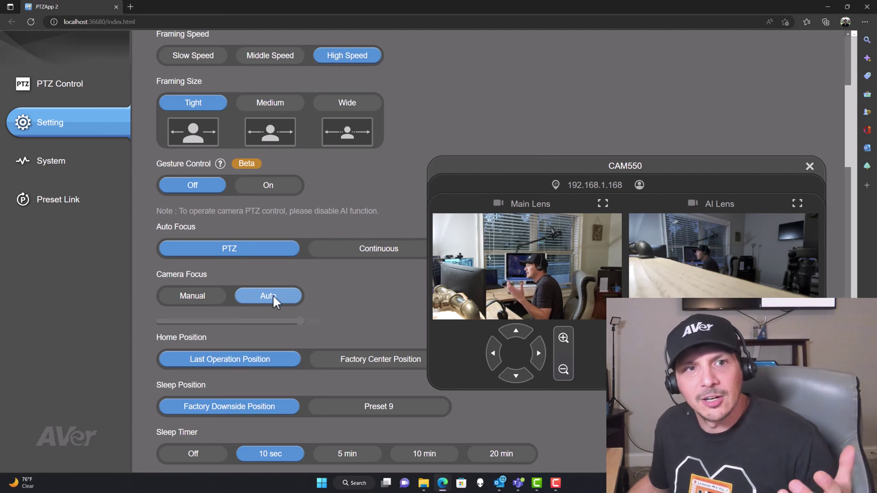
{"action": "left_click", "coordinate": [192, 296]}
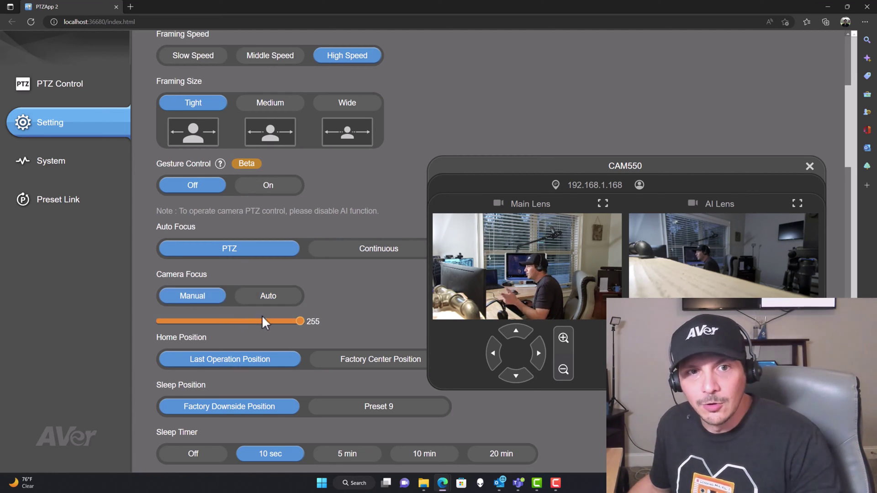
{"action": "left_click", "coordinate": [263, 299]}
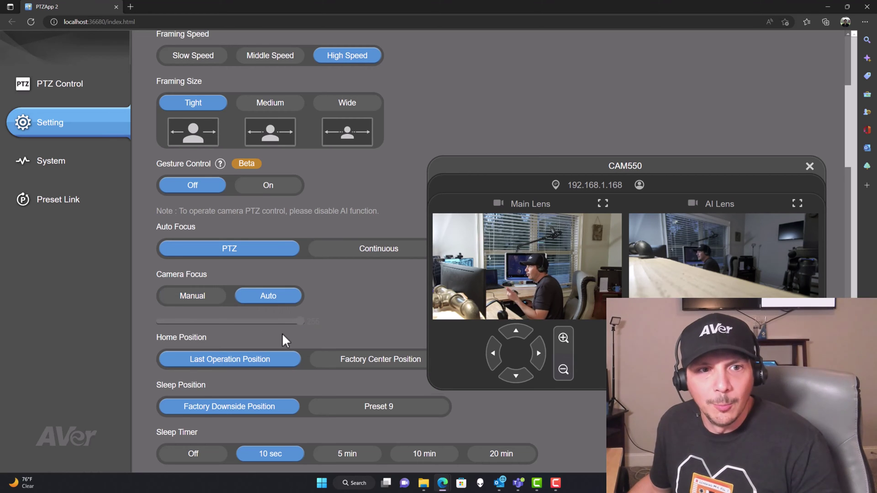
{"action": "scroll", "coordinate": [281, 333], "scroll_direction": "down", "scroll_amount": 5}
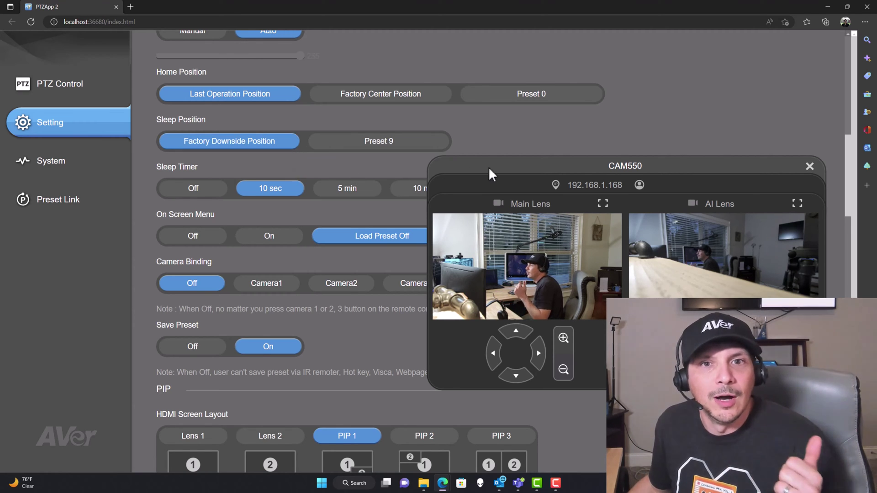
{"action": "left_click_drag", "start_coordinate": [489, 167], "coordinate": [497, 250]}
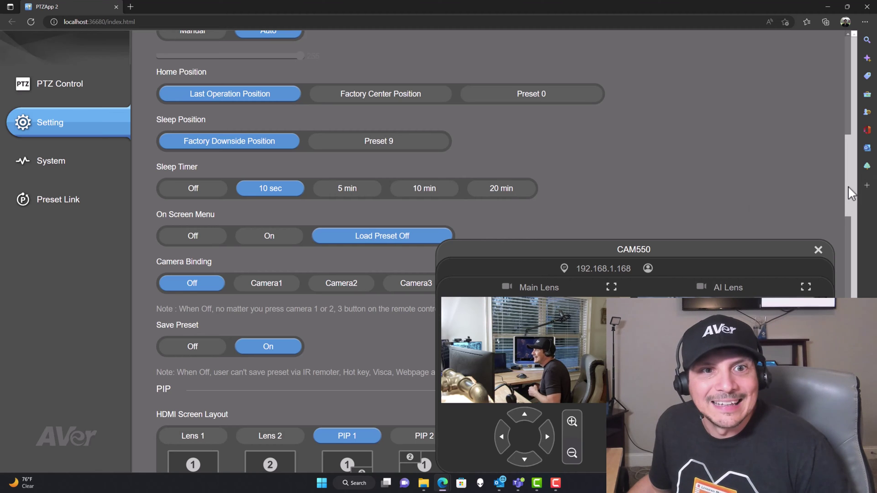
{"action": "left_click_drag", "start_coordinate": [845, 188], "coordinate": [851, 223]}
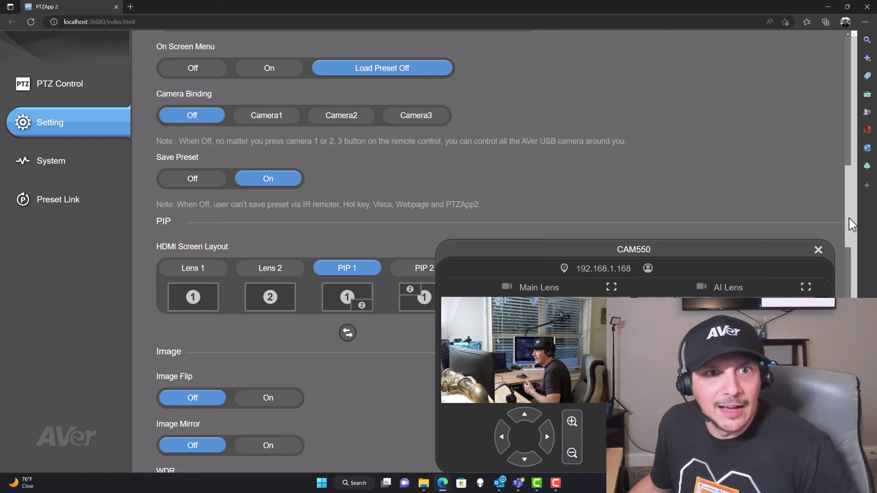
{"action": "left_click_drag", "start_coordinate": [849, 193], "coordinate": [849, 216]}
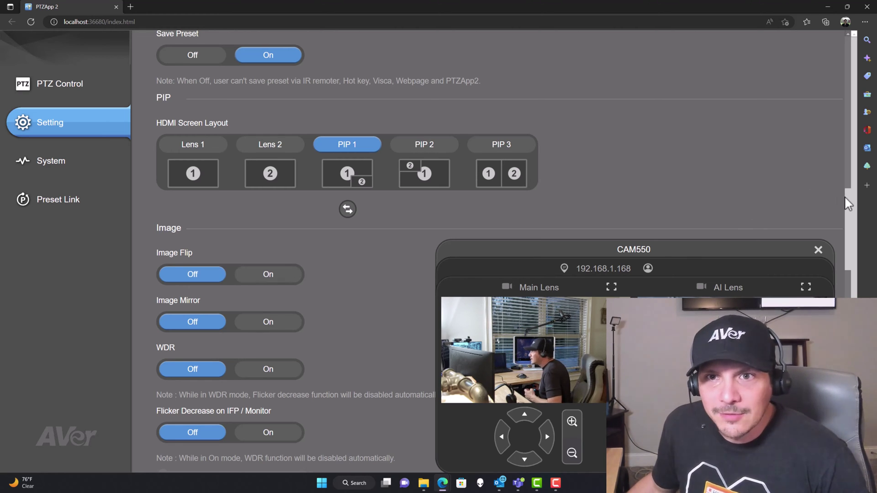
- Scroll the Setting page down to the RS232 and SSL options, then go to the System page
{"action": "left_click_drag", "start_coordinate": [846, 206], "coordinate": [848, 253]}
{"action": "scroll", "coordinate": [849, 255], "scroll_direction": "down", "scroll_amount": 1}
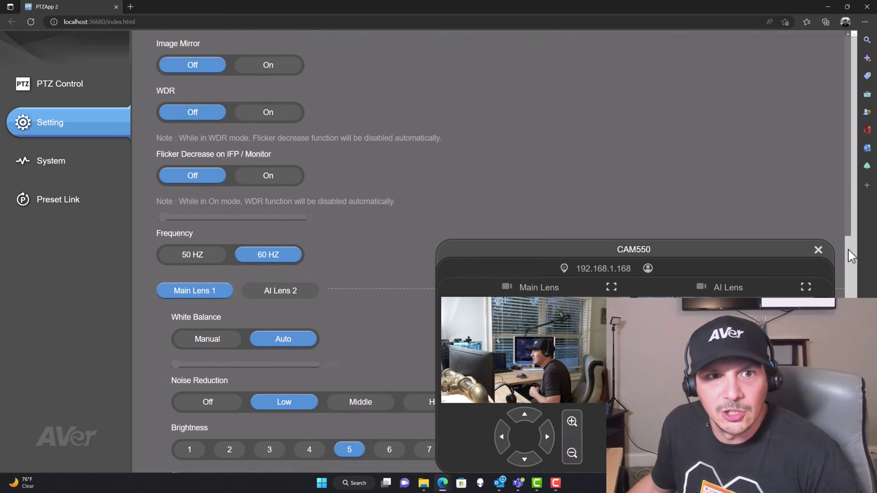
{"action": "left_click_drag", "start_coordinate": [848, 252], "coordinate": [857, 282]}
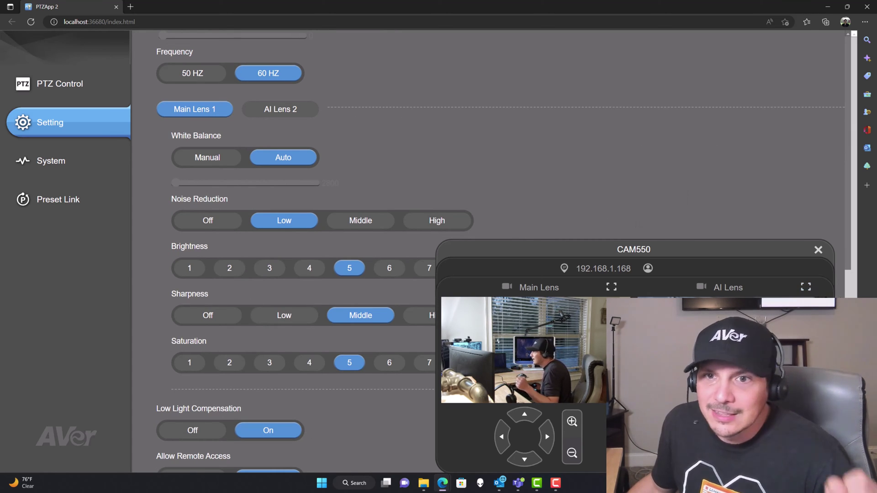
{"action": "scroll", "coordinate": [348, 228], "scroll_direction": "down", "scroll_amount": 5}
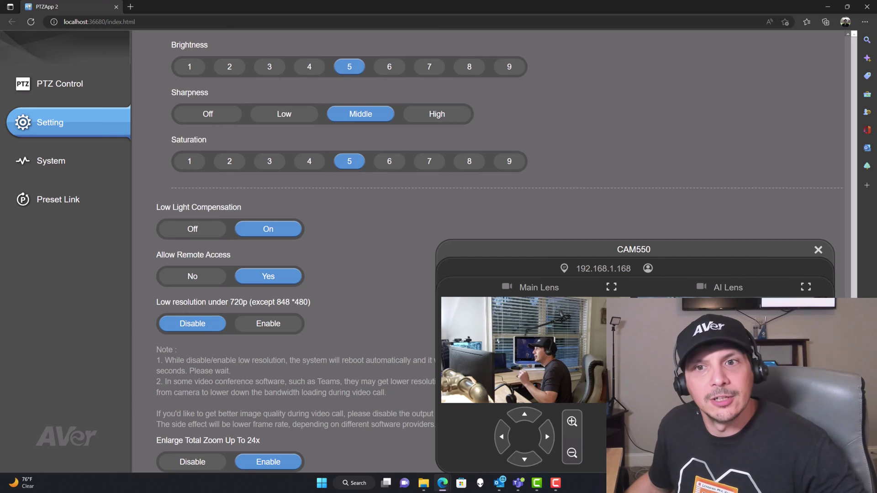
{"action": "scroll", "coordinate": [502, 251], "scroll_direction": "down", "scroll_amount": 6}
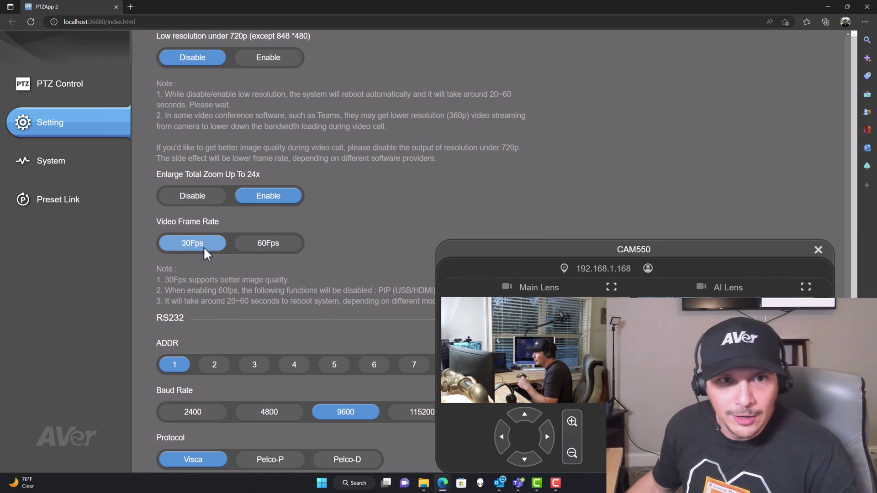
{"action": "scroll", "coordinate": [204, 247], "scroll_direction": "down", "scroll_amount": 3}
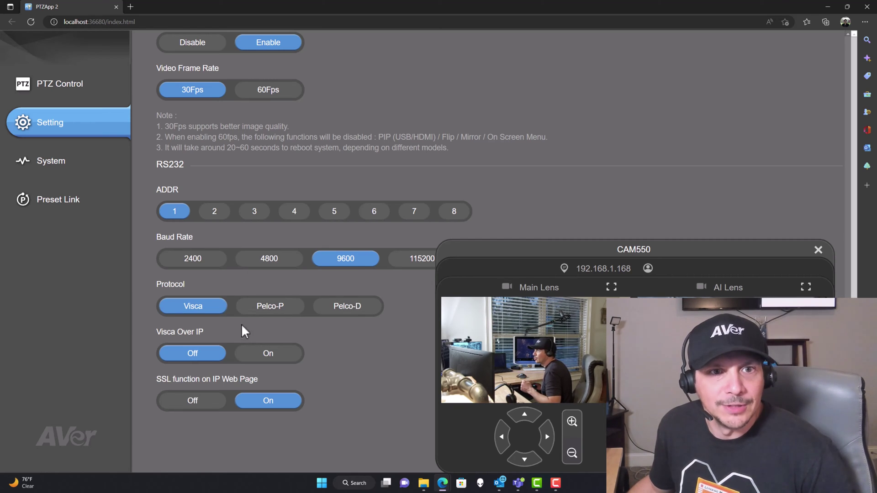
{"action": "left_click", "coordinate": [53, 173]}
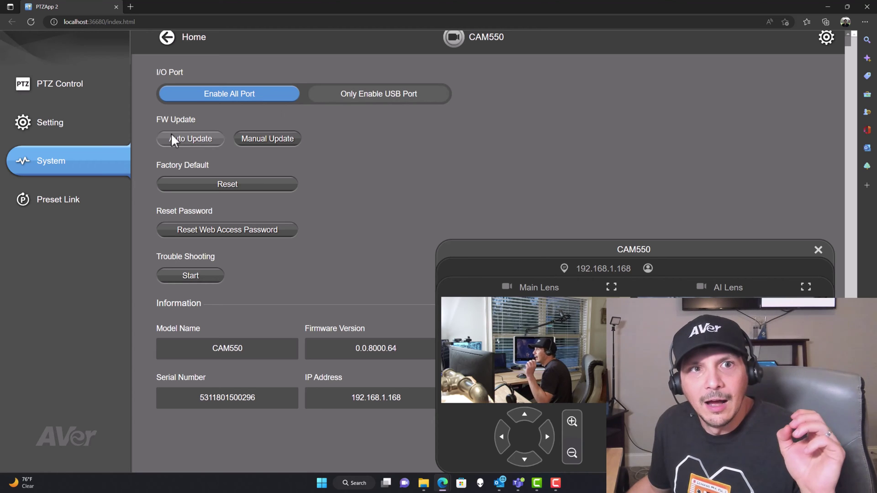
- Auto-update the CAM550 firmware from 0.0.8000.64 to version 0.0.8002.14
{"action": "left_click", "coordinate": [201, 146]}
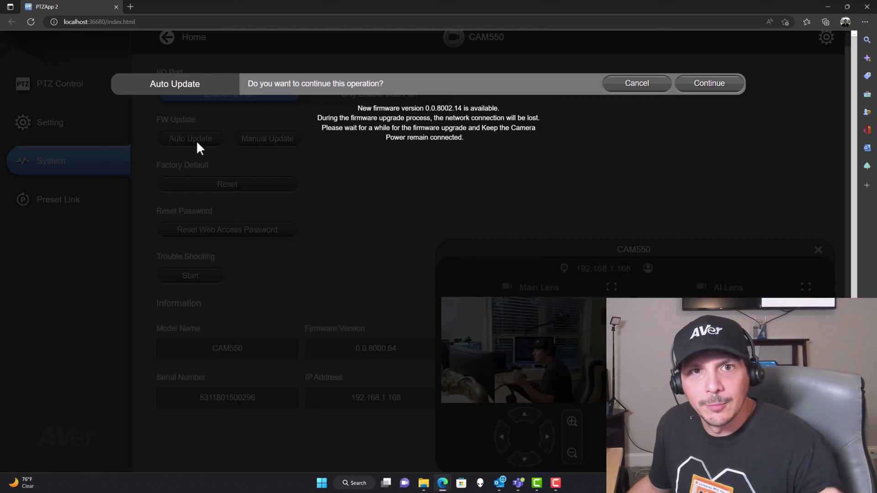
{"action": "left_click", "coordinate": [706, 89]}
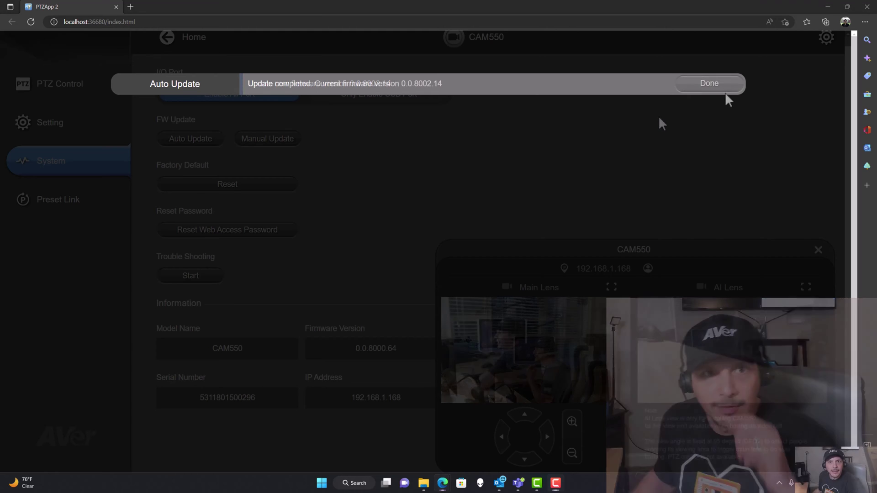
{"action": "left_click", "coordinate": [707, 85]}
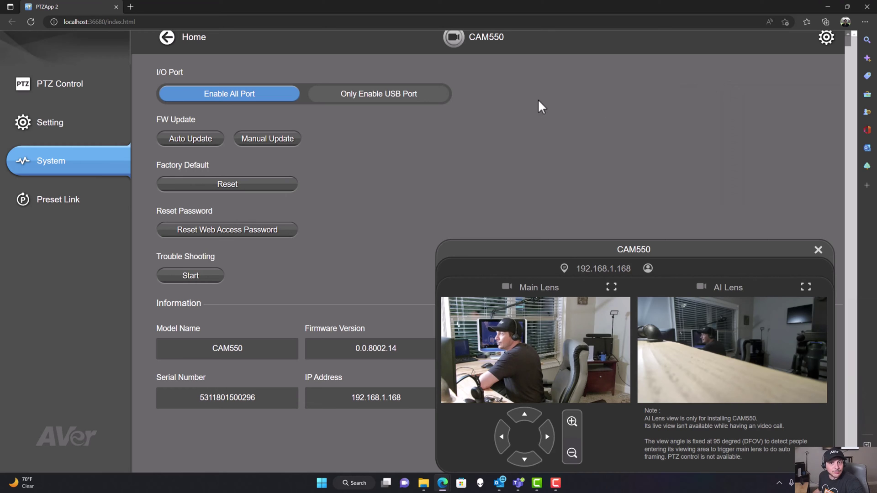
- Move the preview up to reveal the MAC Address, view Preset Link, then go to PTZ Control
{"action": "left_click_drag", "start_coordinate": [567, 247], "coordinate": [568, 115]}
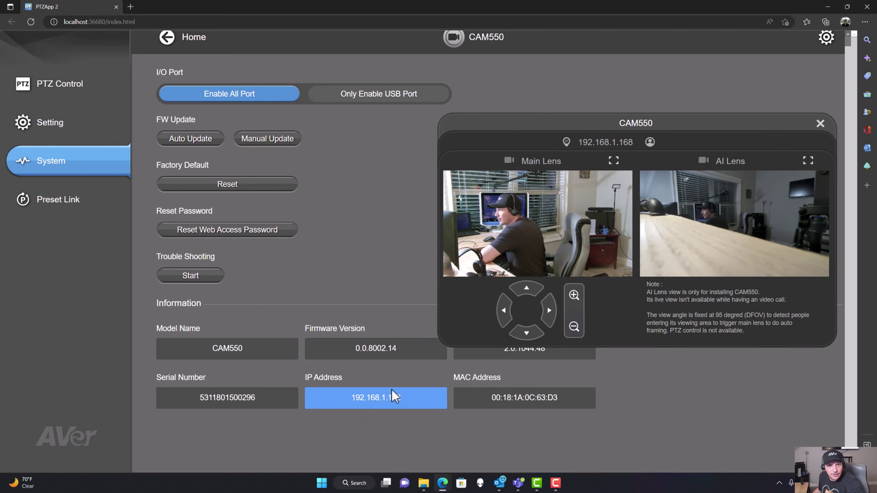
{"action": "left_click", "coordinate": [33, 207]}
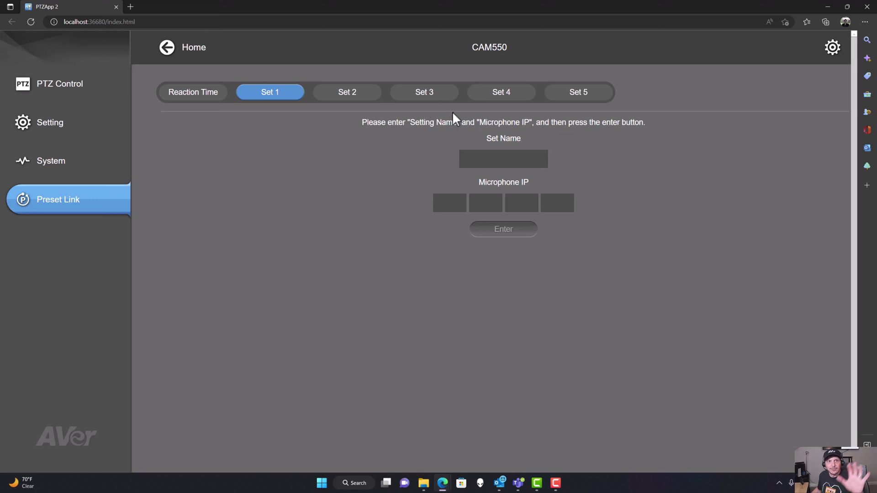
{"action": "left_click", "coordinate": [66, 88]}
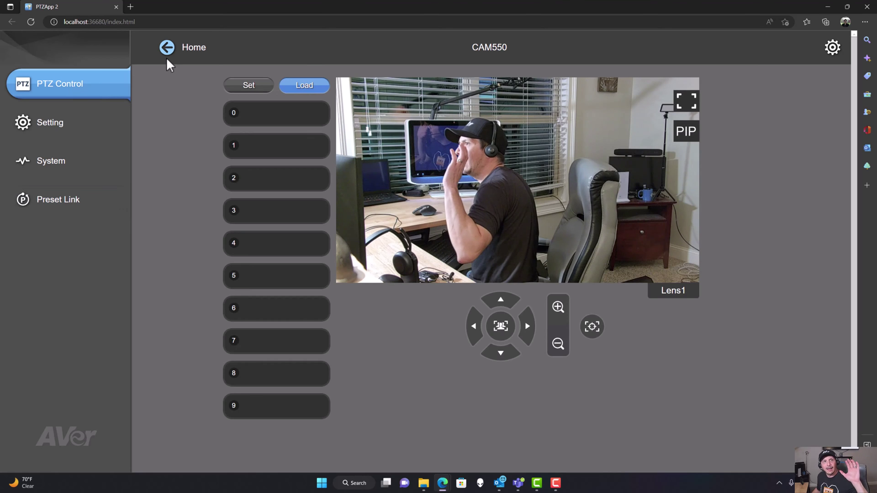